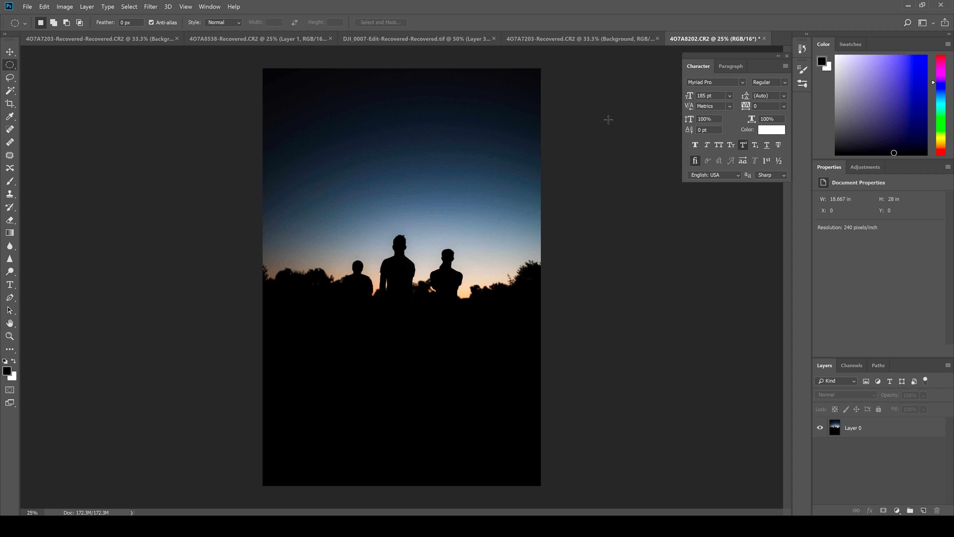
# Copy the moon photo's Background layer into the 4O7A8202 document as Layer 1
pyautogui.click(565, 37)
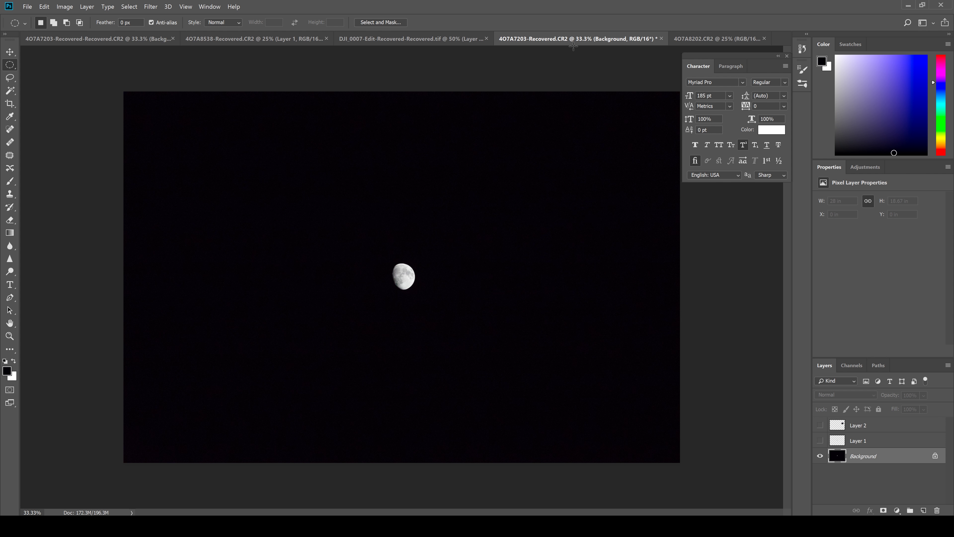
pyautogui.moveTo(573, 46); pyautogui.dragTo(347, 160)
pyautogui.moveTo(449, 159); pyautogui.dragTo(281, 267)
pyautogui.moveTo(879, 457); pyautogui.dragTo(413, 163)
pyautogui.moveTo(355, 262); pyautogui.dragTo(651, 38)
pyautogui.click(552, 37)
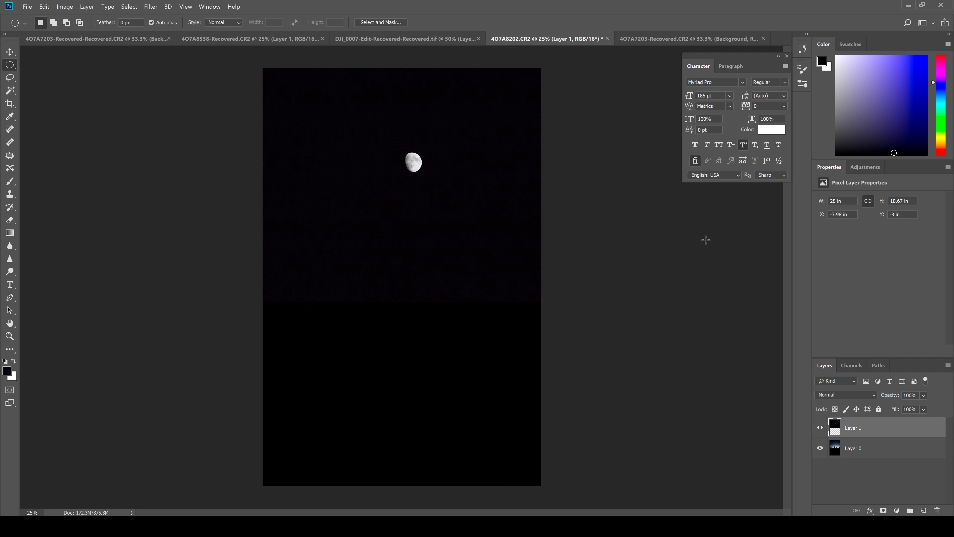
# Free-transform the moon layer to about 146.5% with the moon in the upper middle
pyautogui.hotkey('ctrl', 't')
pyautogui.moveTo(531, 154); pyautogui.dragTo(505, 235)
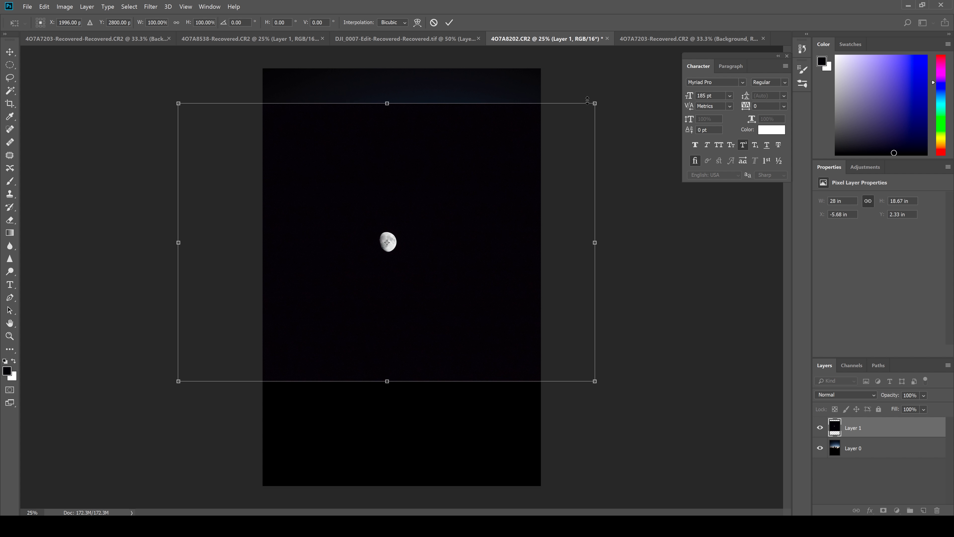
pyautogui.moveTo(597, 104); pyautogui.dragTo(541, 166)
pyautogui.moveTo(443, 213); pyautogui.dragTo(483, 178)
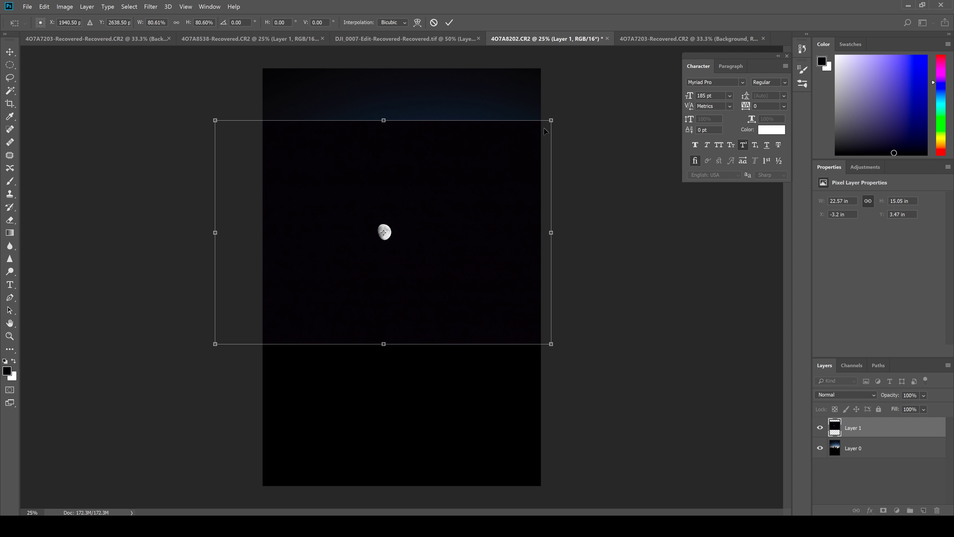
pyautogui.moveTo(550, 121); pyautogui.dragTo(528, 132)
pyautogui.moveTo(438, 180); pyautogui.dragTo(463, 129)
pyautogui.moveTo(558, 68); pyautogui.dragTo(656, 45)
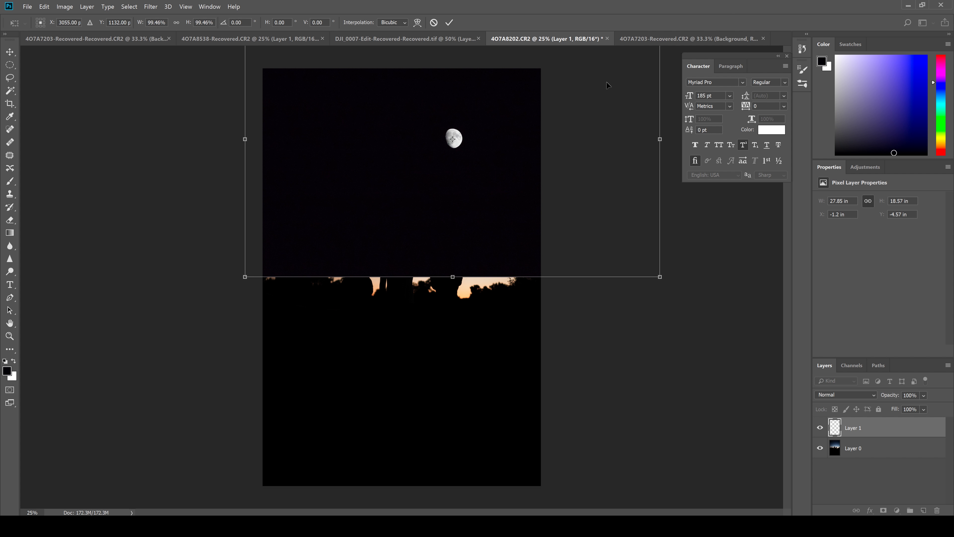
pyautogui.moveTo(550, 97); pyautogui.dragTo(451, 221)
pyautogui.moveTo(559, 128); pyautogui.dragTo(692, 43)
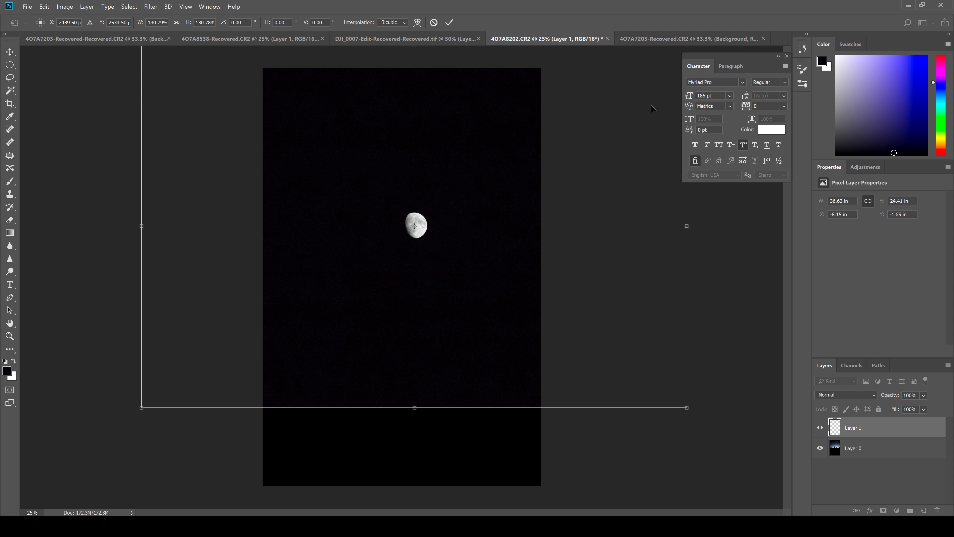
pyautogui.moveTo(653, 109); pyautogui.dragTo(577, 169)
pyautogui.moveTo(603, 101); pyautogui.dragTo(685, 60)
pyautogui.moveTo(466, 181); pyautogui.dragTo(501, 164)
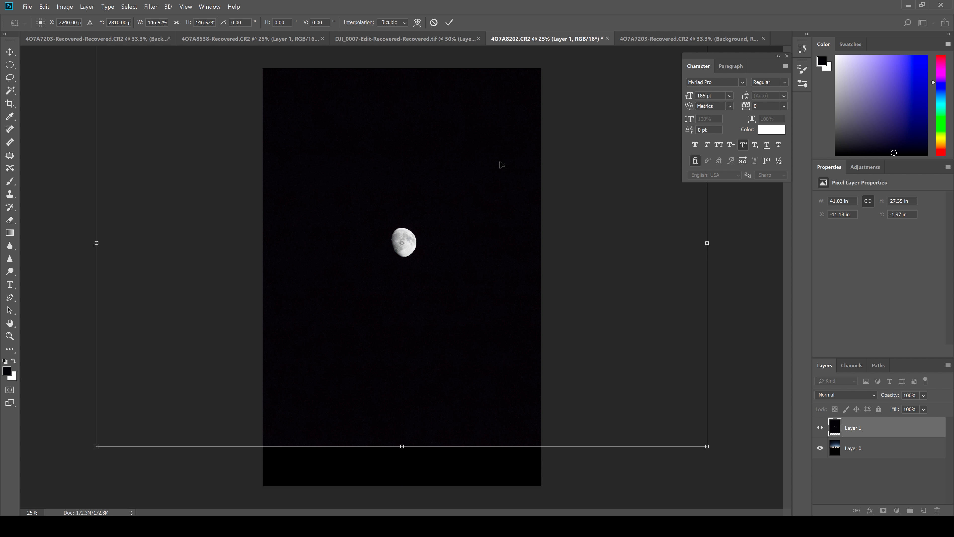
# Commit the resize and draw a roughly 2-inch elliptical marquee around the moon
pyautogui.press('m')
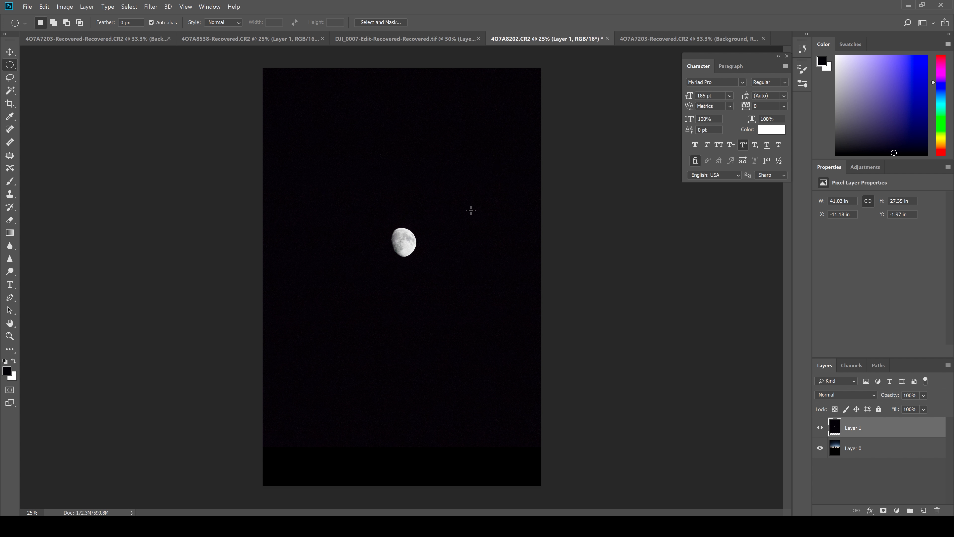
pyautogui.hotkey('ctrl', '+')
pyautogui.hotkey('ctrl', '+')
pyautogui.hotkey('ctrl', '+')
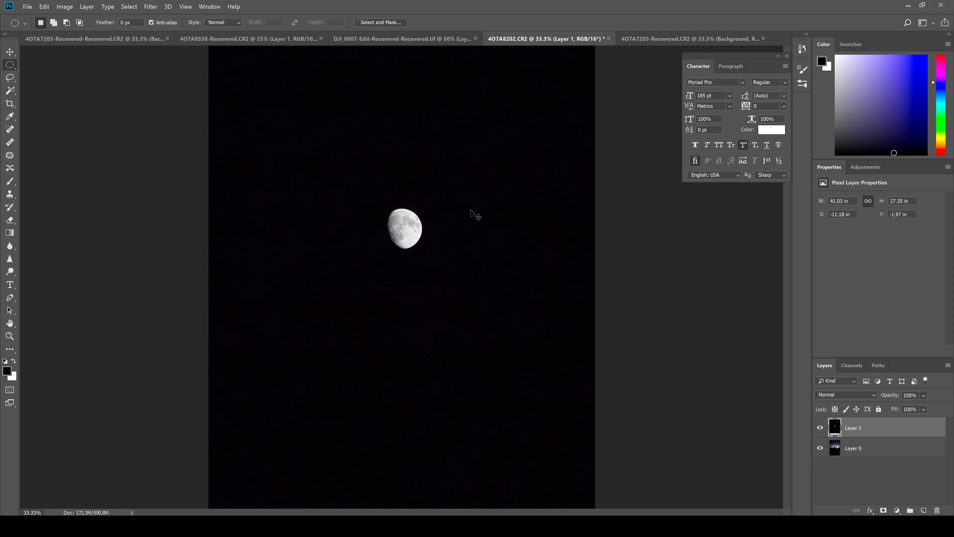
pyautogui.scroll(3, 518, 210)
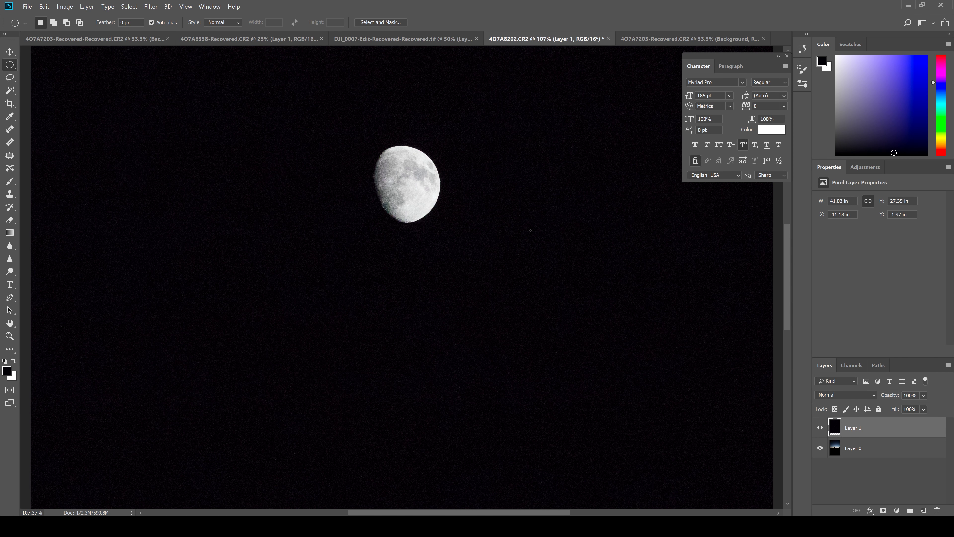
pyautogui.scroll(-1, 515, 210)
pyautogui.scroll(-1, 513, 209)
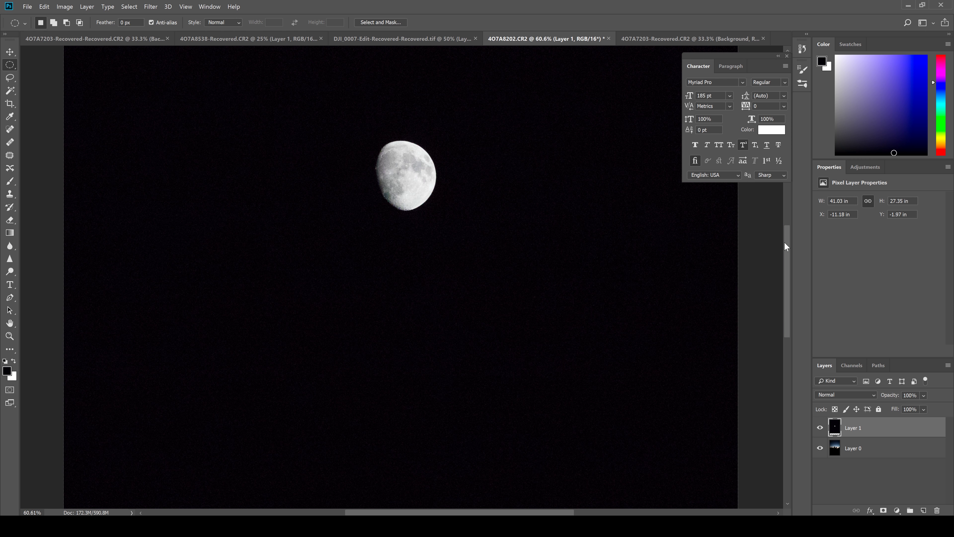
pyautogui.scroll(3, 788, 221)
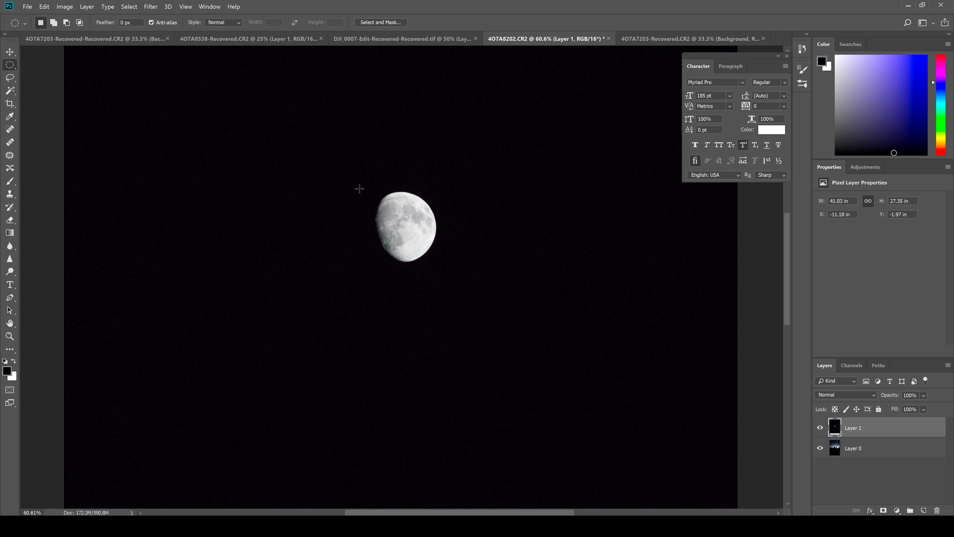
pyautogui.moveTo(357, 187); pyautogui.dragTo(441, 260)
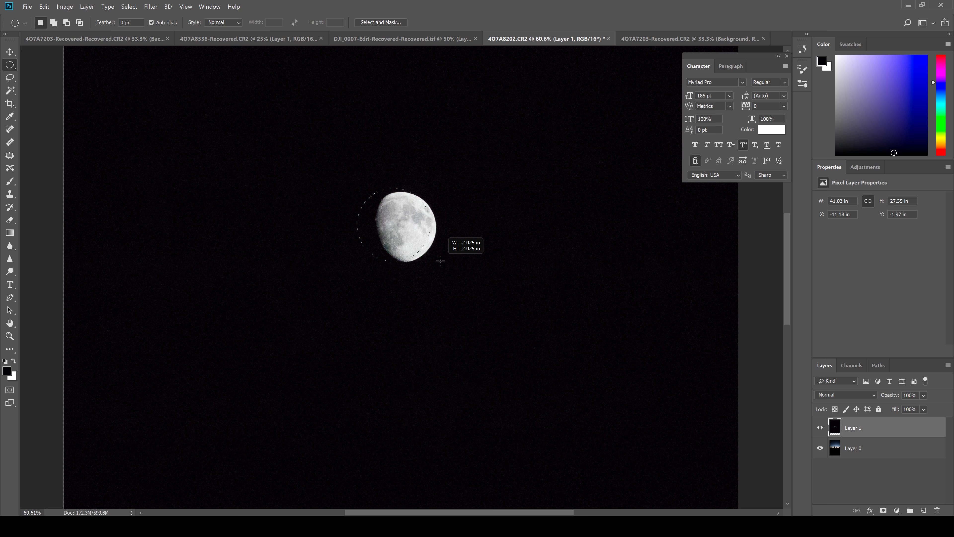
pyautogui.moveTo(440, 261); pyautogui.dragTo(440, 261)
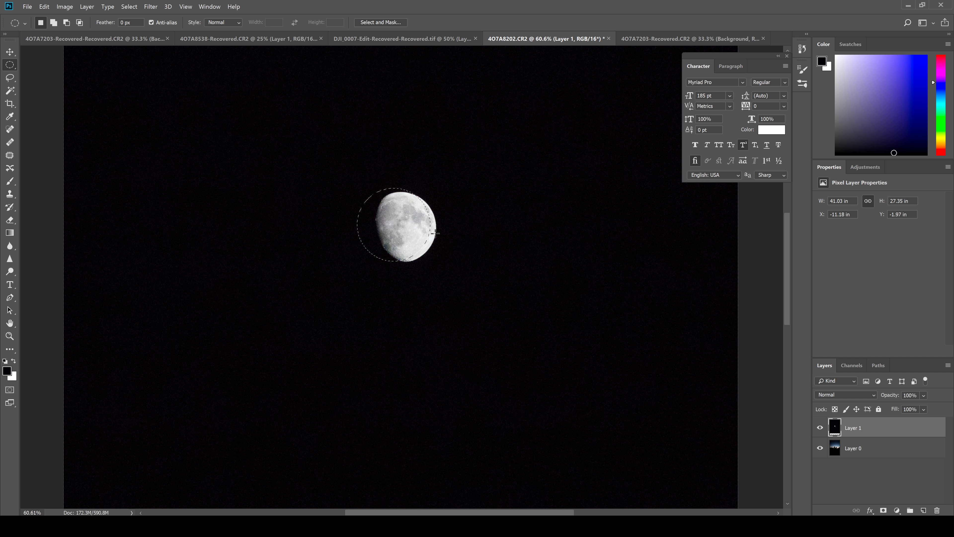
# Replace the moon selection with a new circle nudged onto the moon's disc
pyautogui.click(389, 206)
pyautogui.moveTo(358, 187); pyautogui.dragTo(436, 257)
pyautogui.moveTo(396, 215); pyautogui.dragTo(403, 217)
# Zoom in to fit the selection edge to the moon's lit limb, then zoom back out
pyautogui.hotkey('ctrl', '+')
pyautogui.hotkey('ctrl', '+')
pyautogui.hotkey('ctrl', '+')
pyautogui.scroll(3, 505, 195)
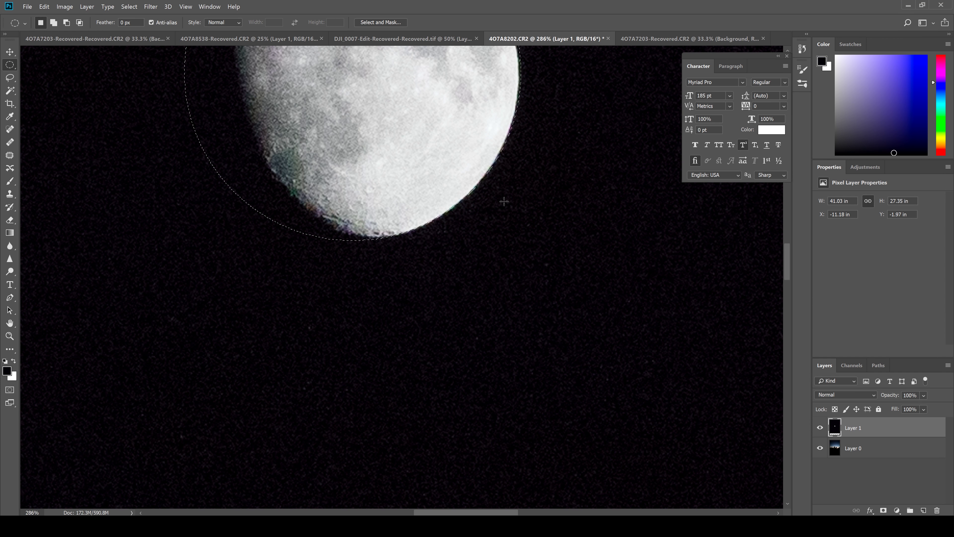
pyautogui.scroll(-3, 504, 202)
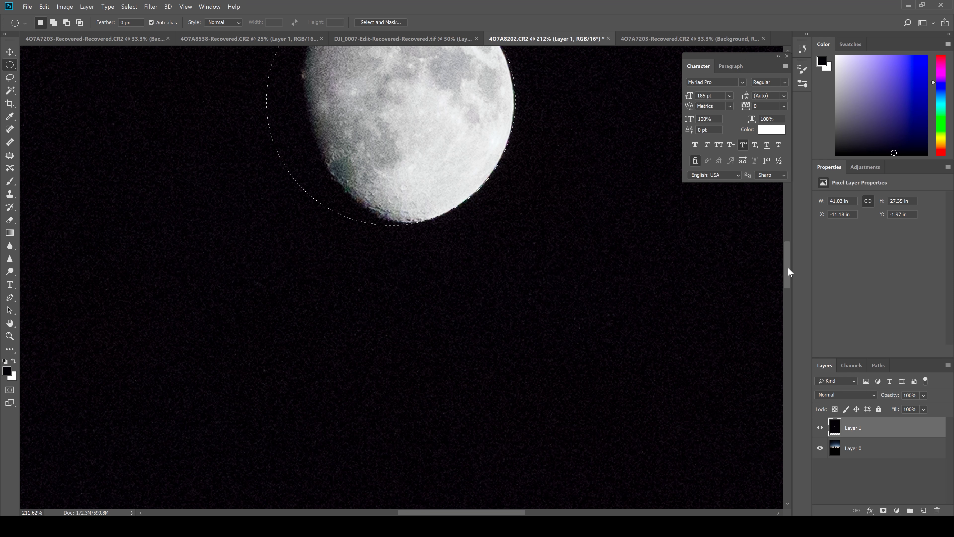
pyautogui.scroll(5, 434, 147)
pyautogui.moveTo(401, 116); pyautogui.dragTo(406, 116)
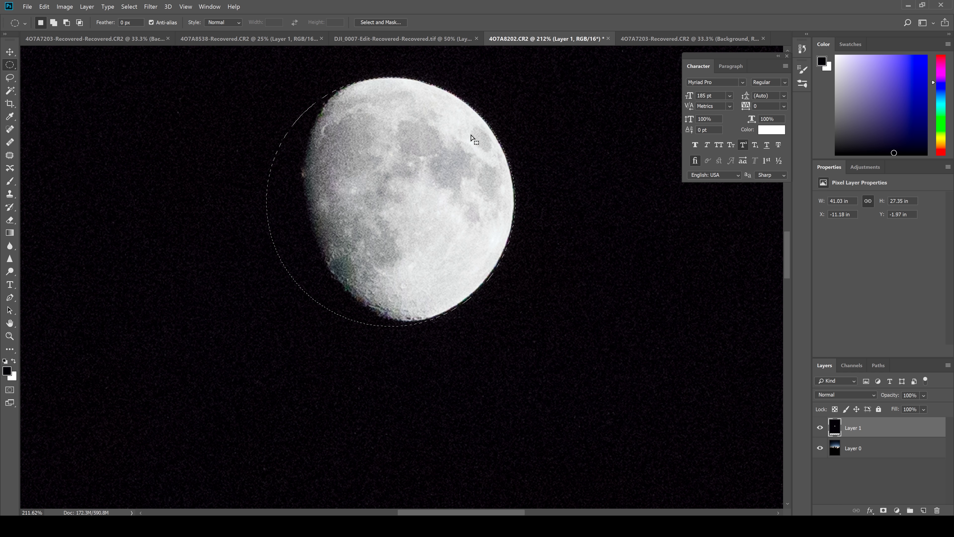
pyautogui.hotkey('ctrl', '1')
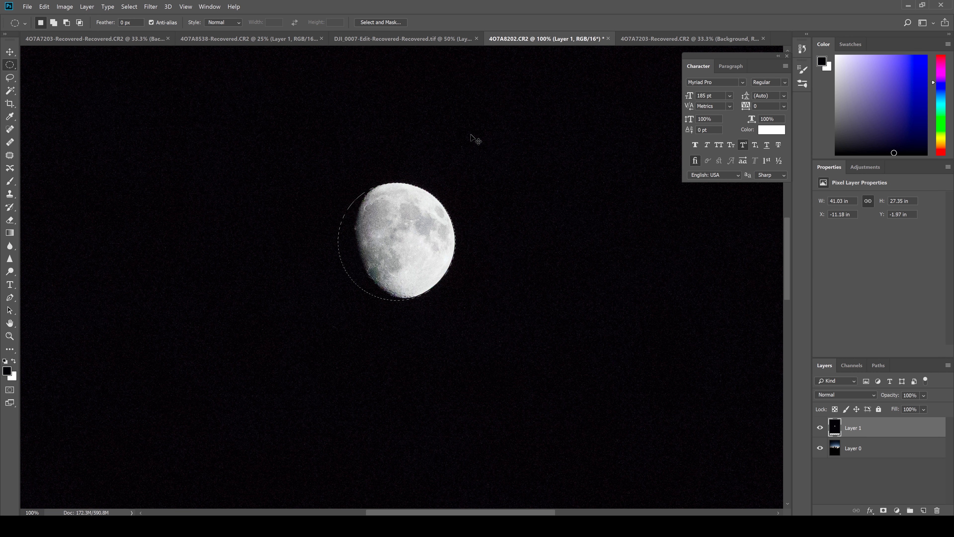
pyautogui.hotkey('ctrl', '-')
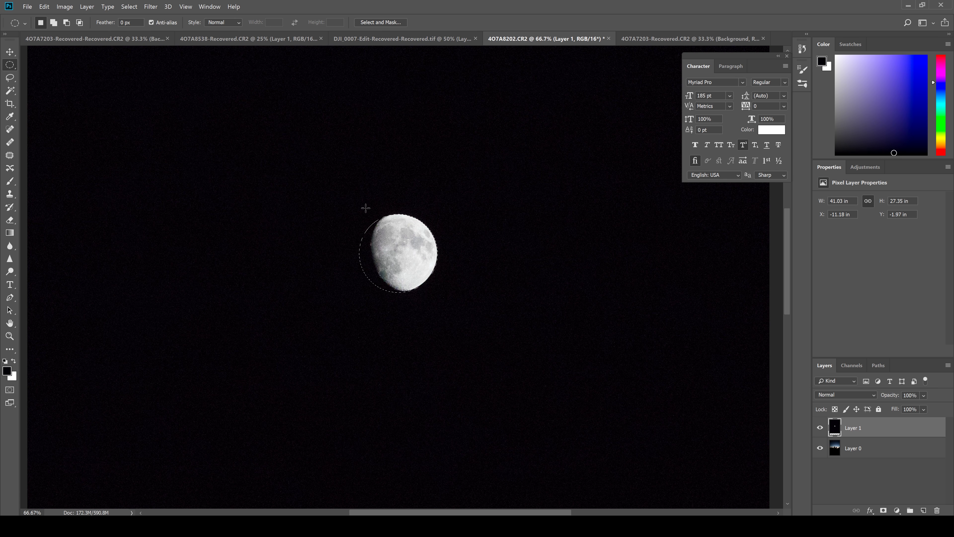
# Copy the selected moon disc onto a new Layer 2 with Layer Via Copy
pyautogui.rightClick(404, 251)
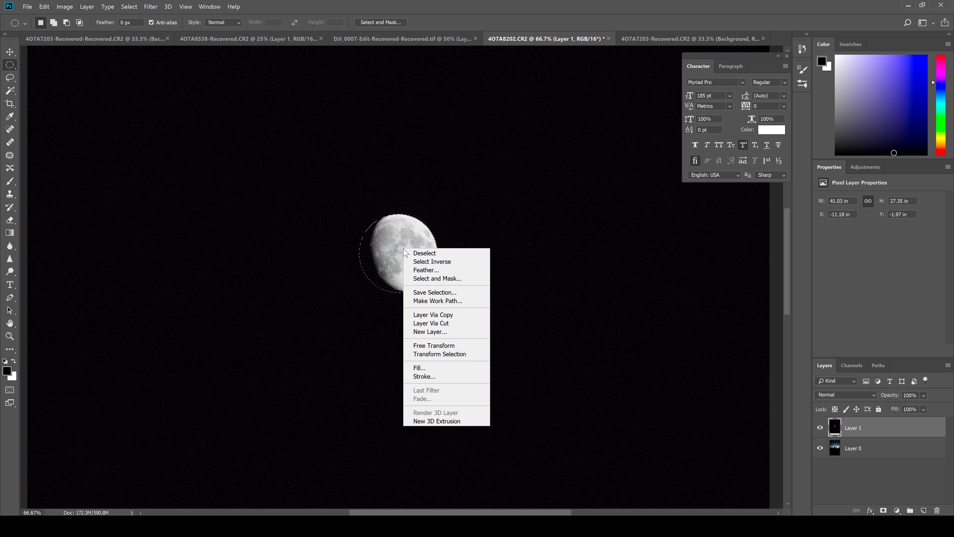
pyautogui.click(421, 318)
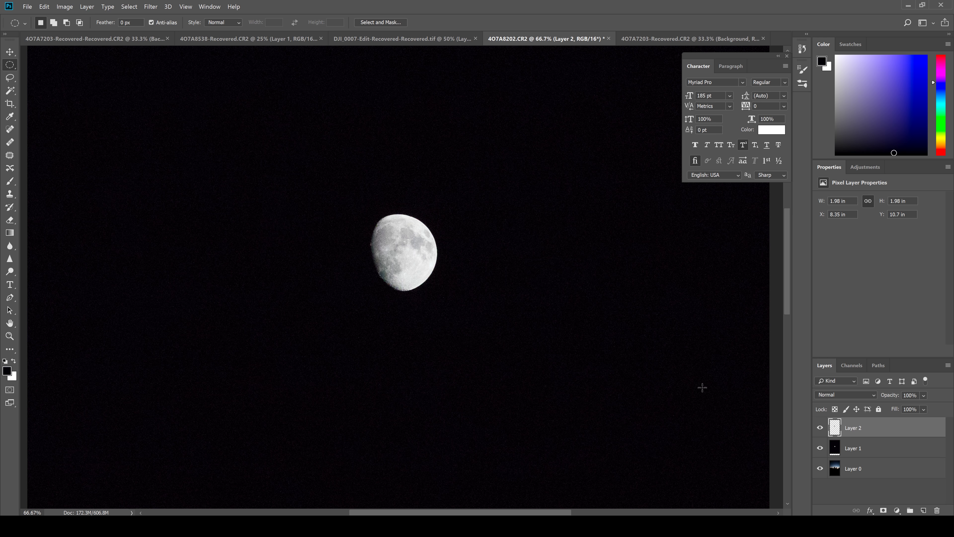
pyautogui.hotkey('ctrl', '-')
pyautogui.hotkey('ctrl', '-')
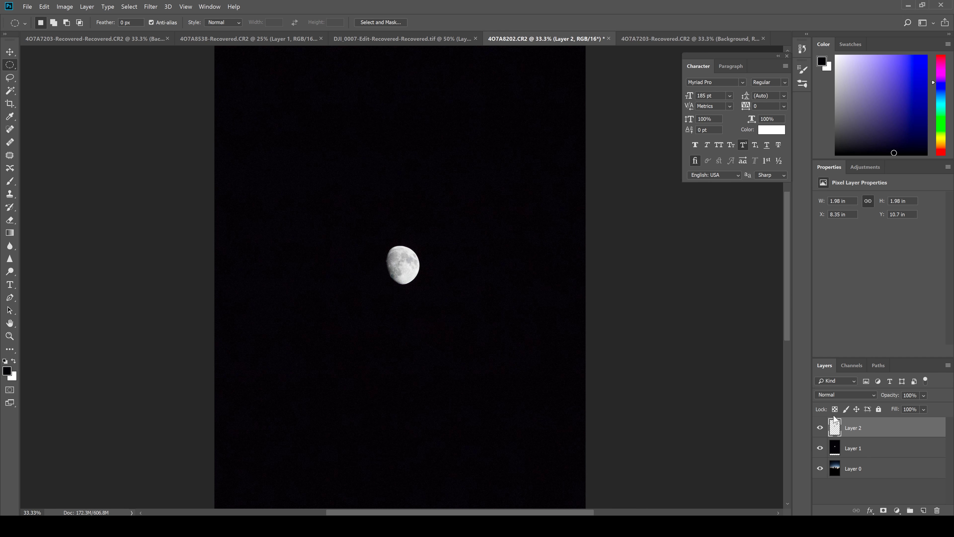
# Hide Layer 1 and move the moon cut-out up into the sky above the middle figure
pyautogui.click(820, 448)
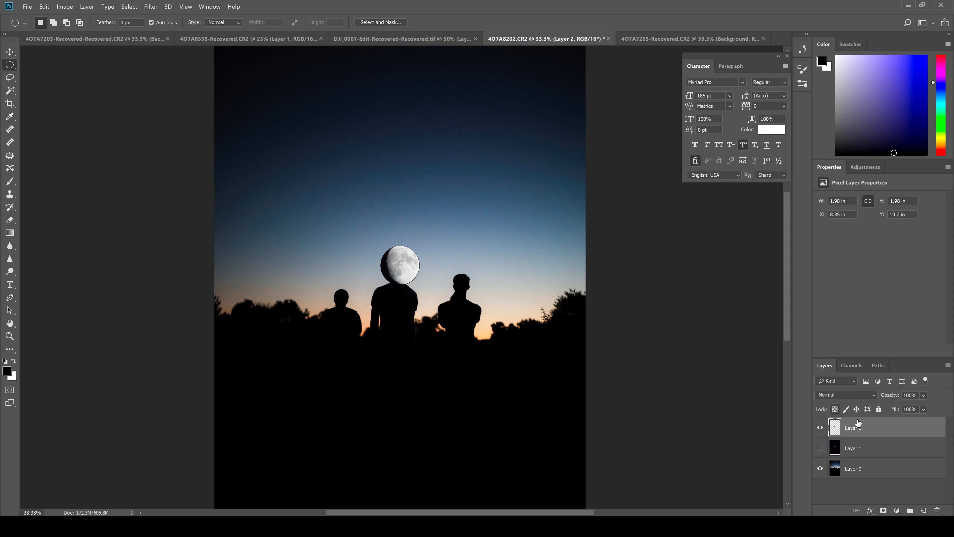
pyautogui.hotkey('ctrl', 't')
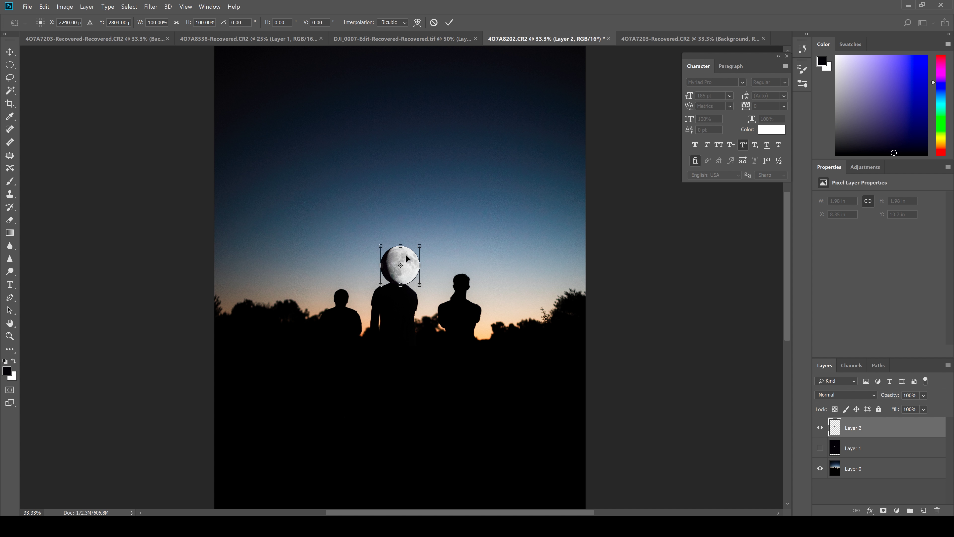
pyautogui.moveTo(407, 259); pyautogui.dragTo(405, 147)
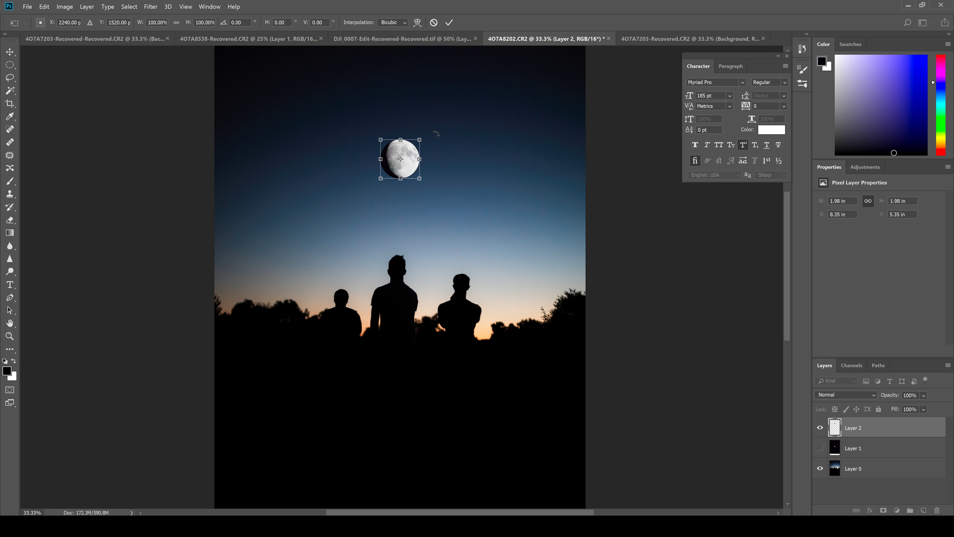
# Rotate the moon about 100° so its shadowed edge faces up, and commit it
pyautogui.moveTo(428, 130); pyautogui.dragTo(427, 198)
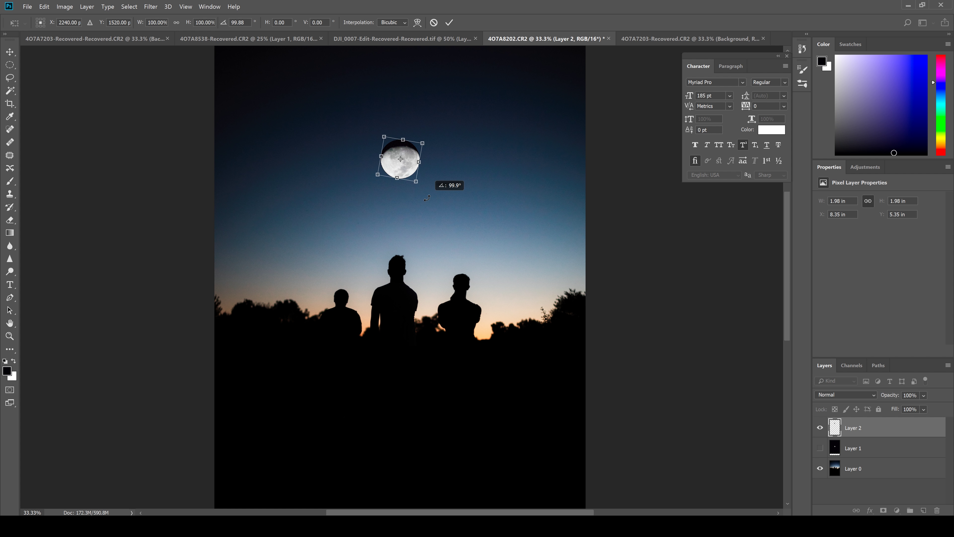
pyautogui.moveTo(427, 197); pyautogui.dragTo(427, 198)
pyautogui.press('m')
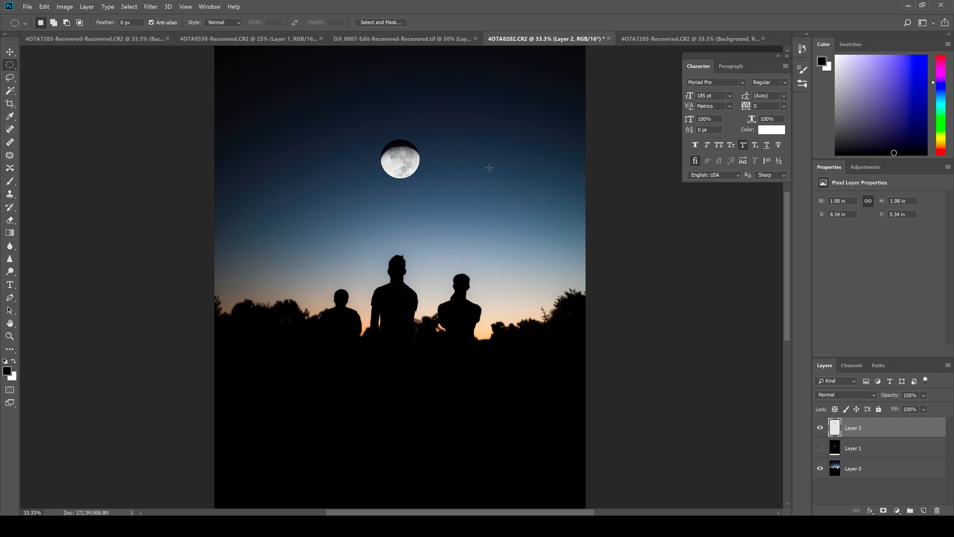
# Compare blend modes for Layer 2, including Linear Burn, and settle on Lighten
pyautogui.scroll(-2, 481, 133)
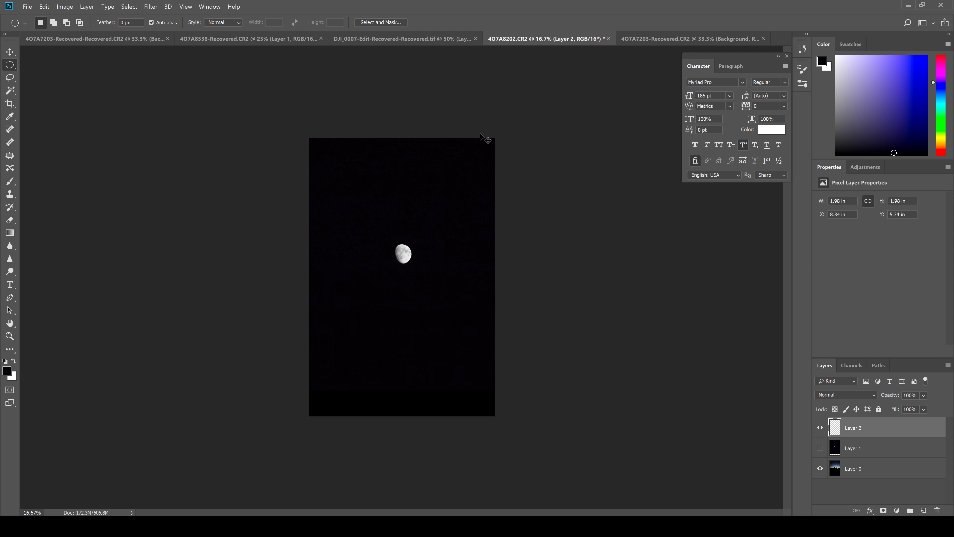
pyautogui.scroll(1, 484, 137)
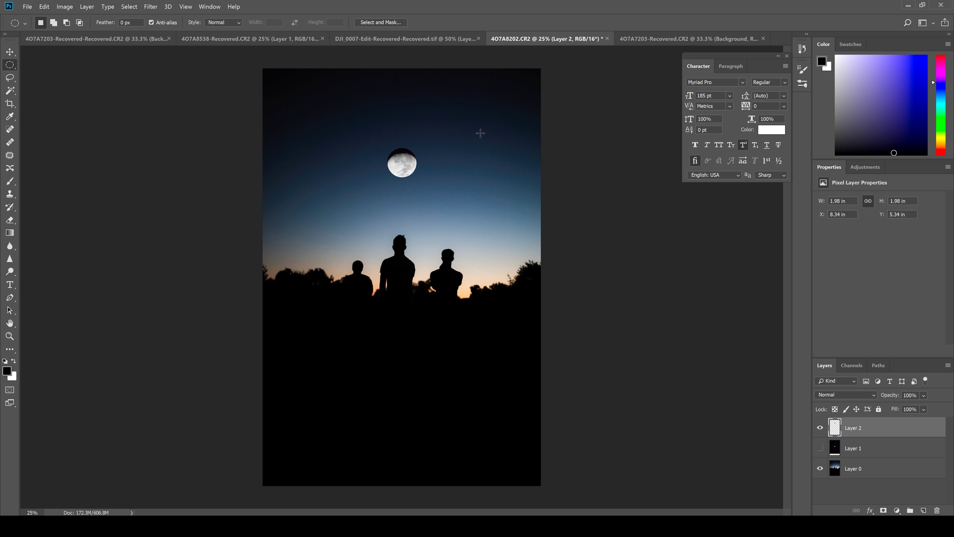
pyautogui.hotkey('ctrl', '+')
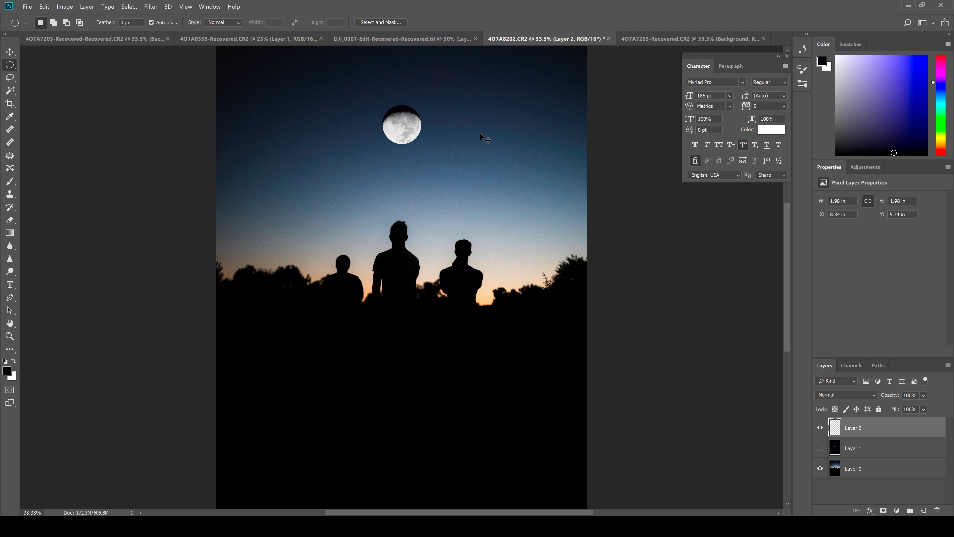
pyautogui.scroll(2, 504, 188)
pyautogui.scroll(-1, 511, 222)
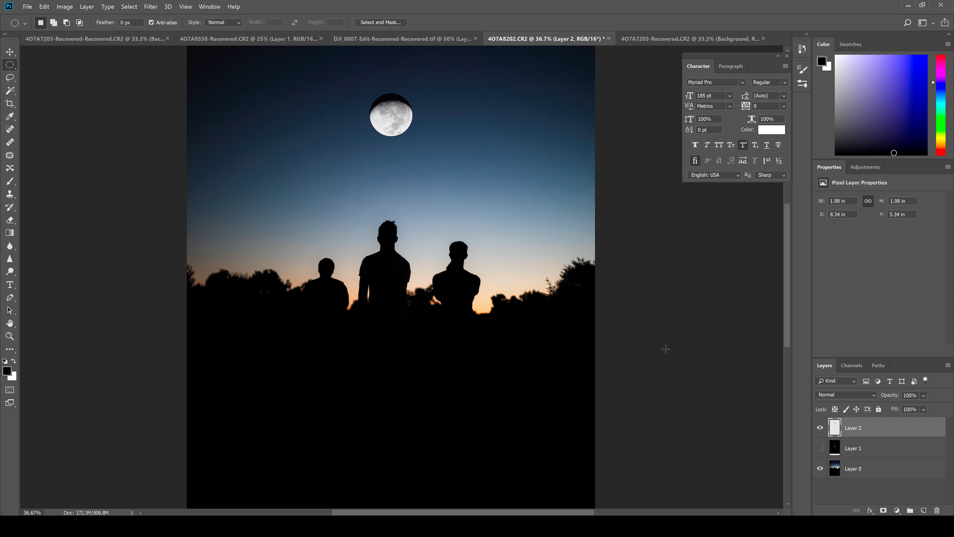
pyautogui.click(858, 394)
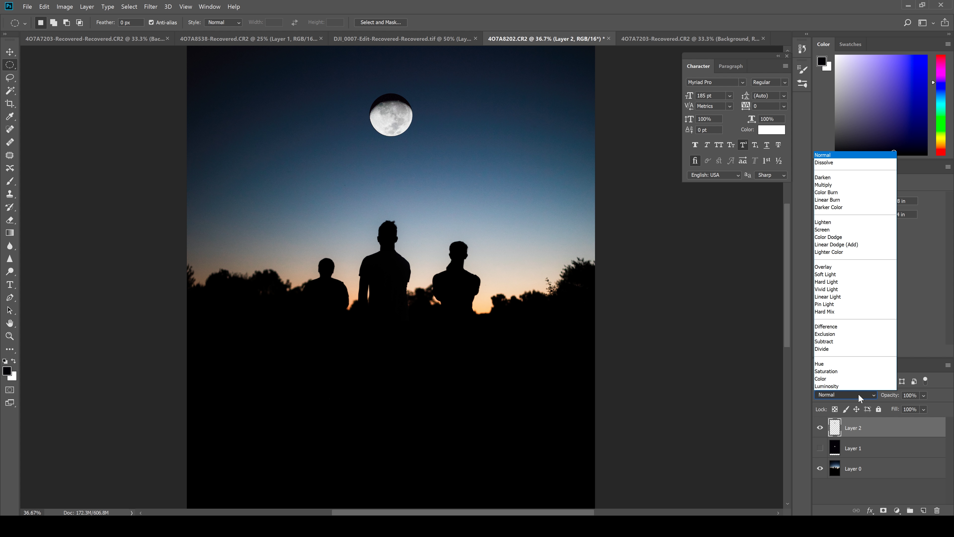
pyautogui.click(850, 222)
pyautogui.press('Up')
pyautogui.press('Up')
pyautogui.press('Up')
pyautogui.press('Down')
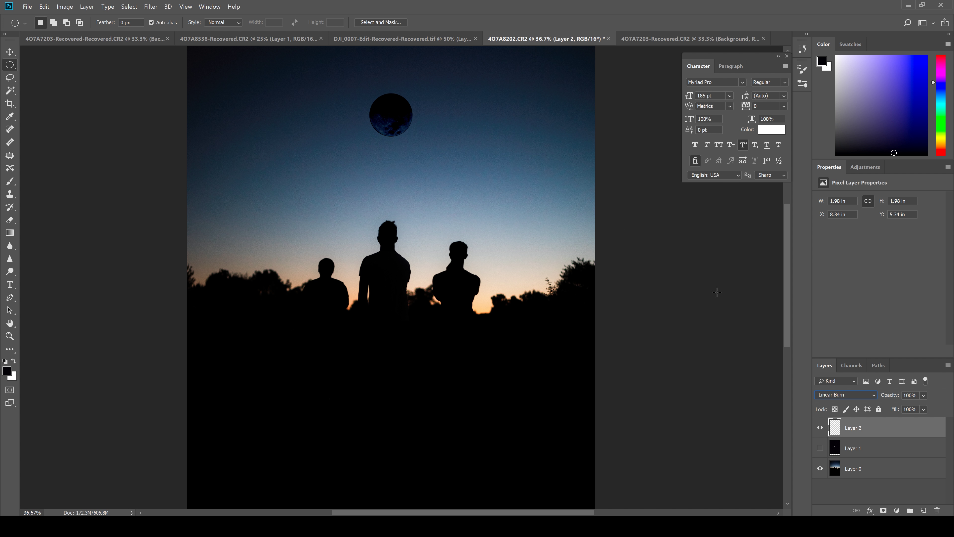
pyautogui.click(859, 395)
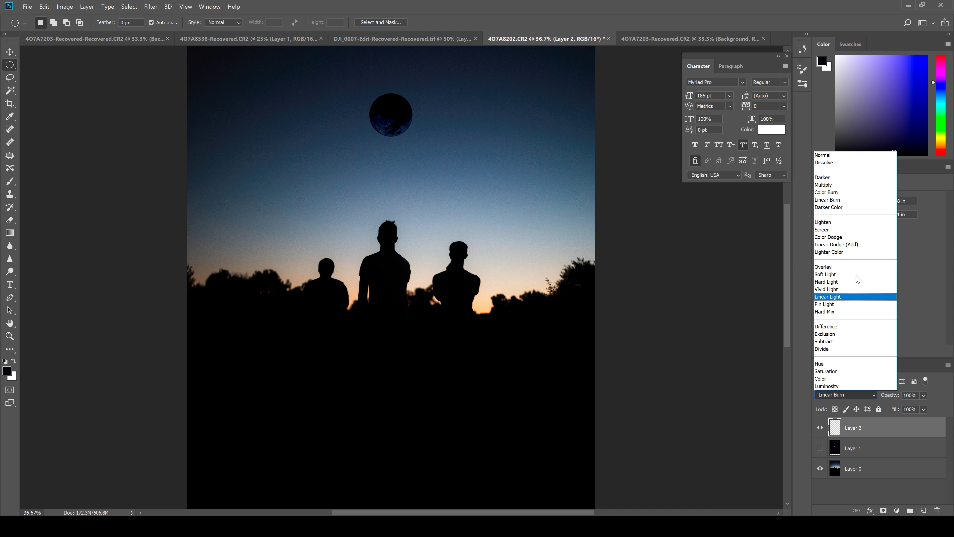
pyautogui.click(852, 224)
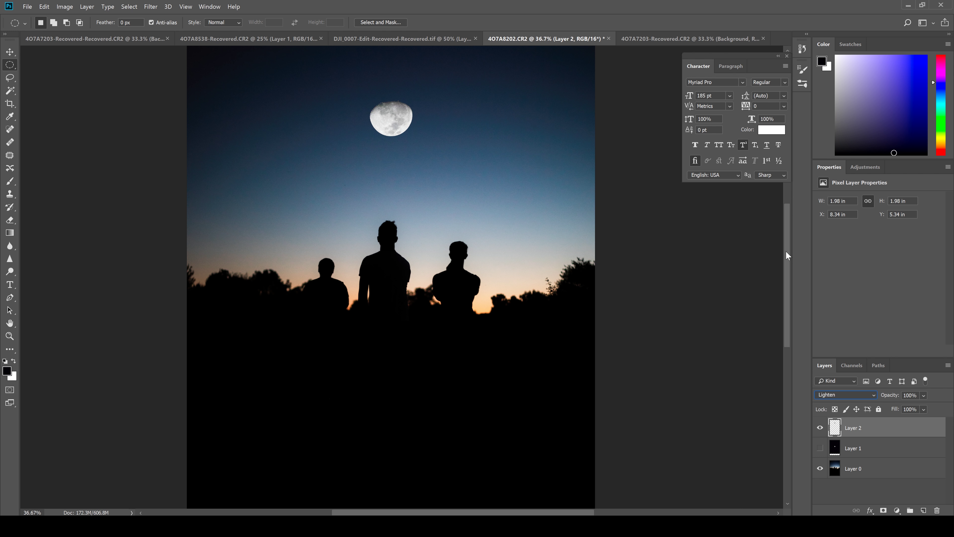
pyautogui.scroll(3, 788, 256)
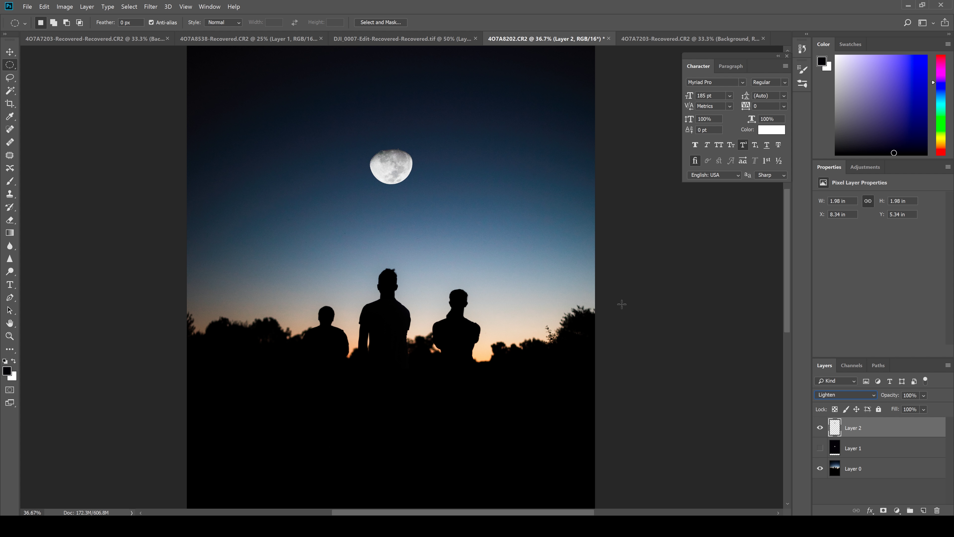
# Try the moon at top-left and sky centre, then commit it high above the tall figure
pyautogui.hotkey('ctrl', 't')
pyautogui.moveTo(394, 154); pyautogui.dragTo(257, 77)
pyautogui.press('m')
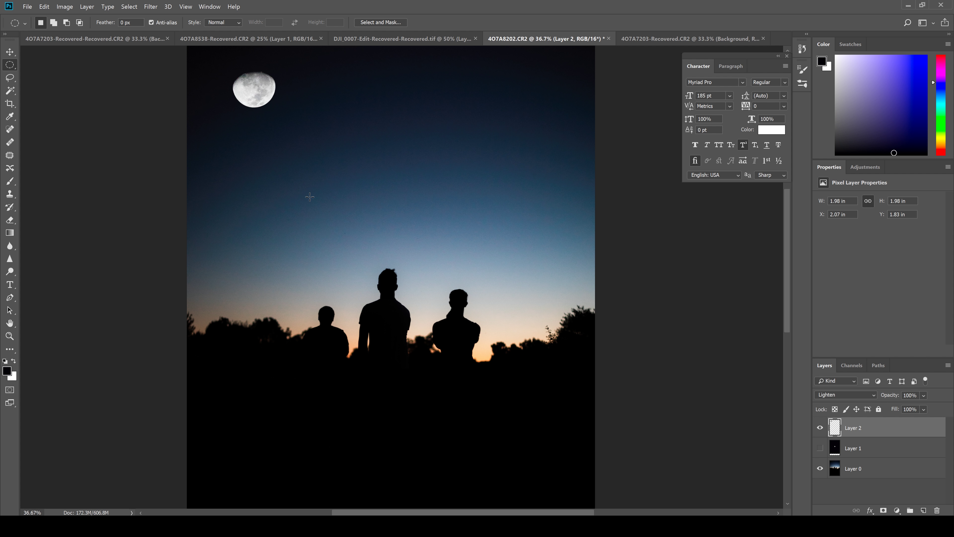
pyautogui.hotkey('ctrl', 't')
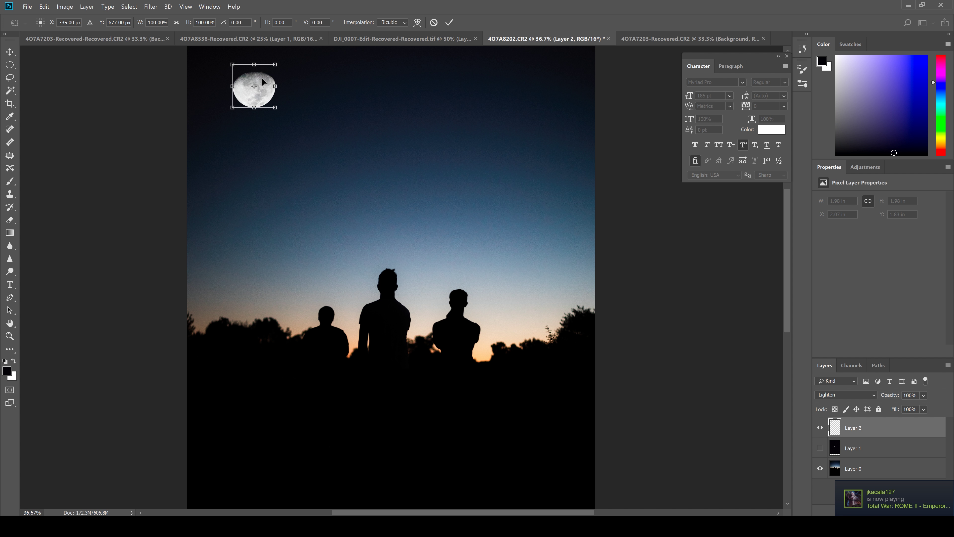
pyautogui.moveTo(265, 70); pyautogui.dragTo(456, 303)
pyautogui.press('Return')
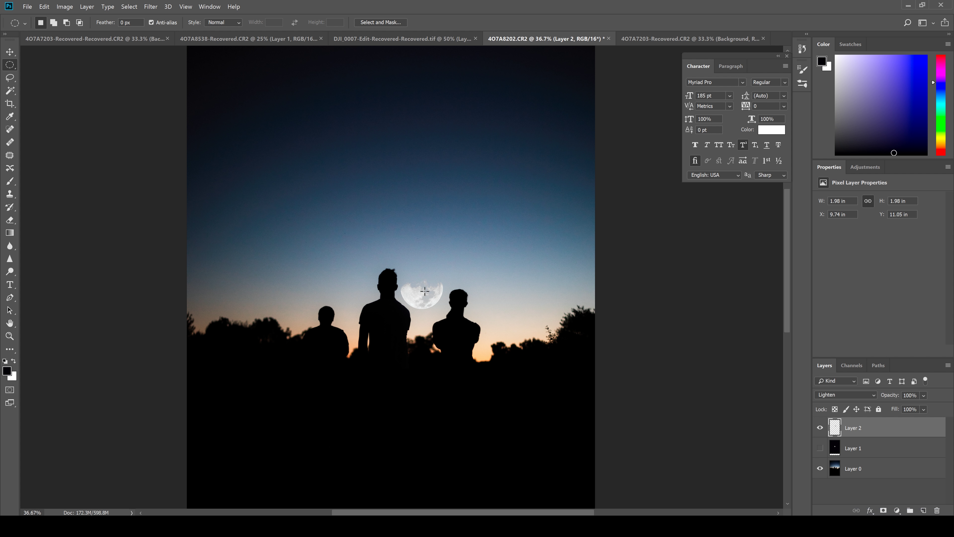
pyautogui.hotkey('ctrl', 't')
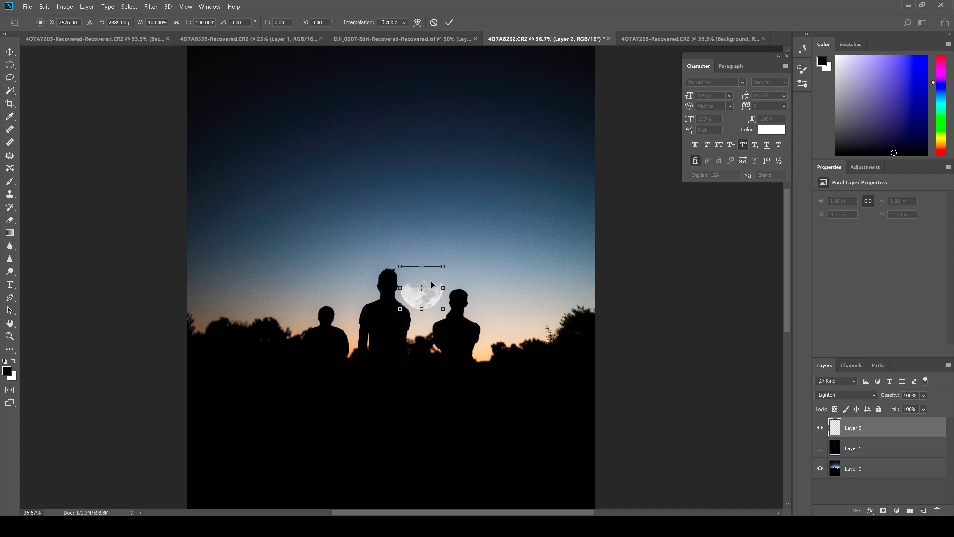
pyautogui.moveTo(428, 290); pyautogui.dragTo(404, 148)
pyautogui.press('Return')
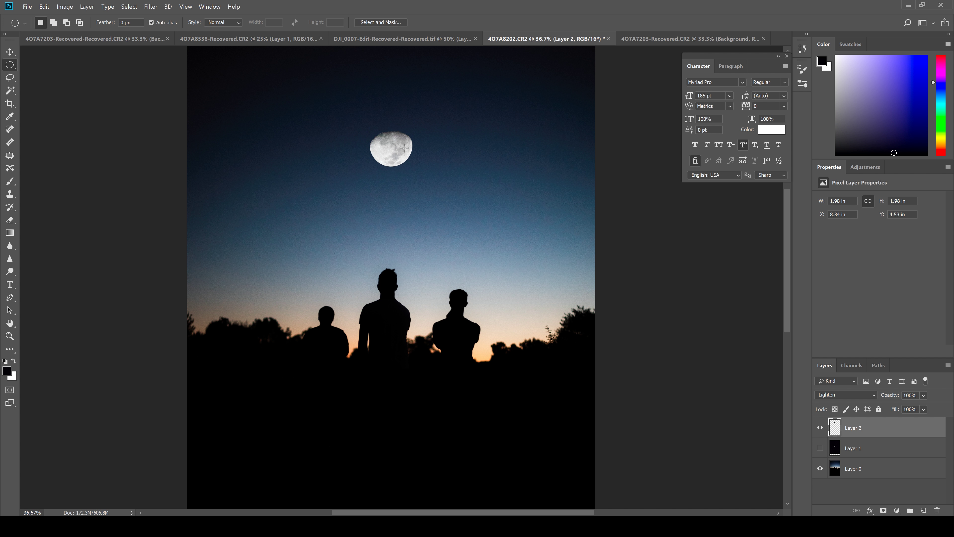
pyautogui.hotkey('ctrl', '-')
pyautogui.hotkey('ctrl', '-')
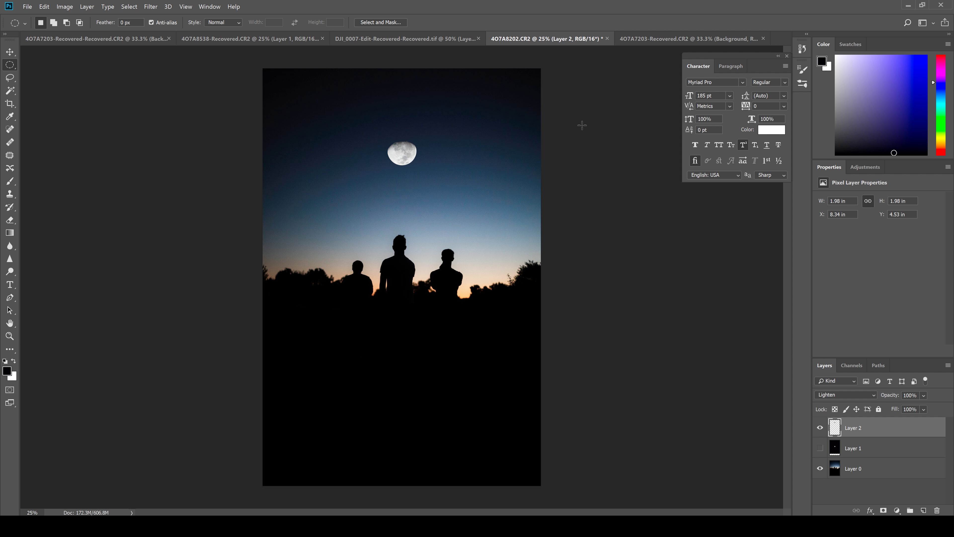
# Hide the moon layer, then show and select the Death Star layer in 4O7A7203-Recovered
pyautogui.click(821, 428)
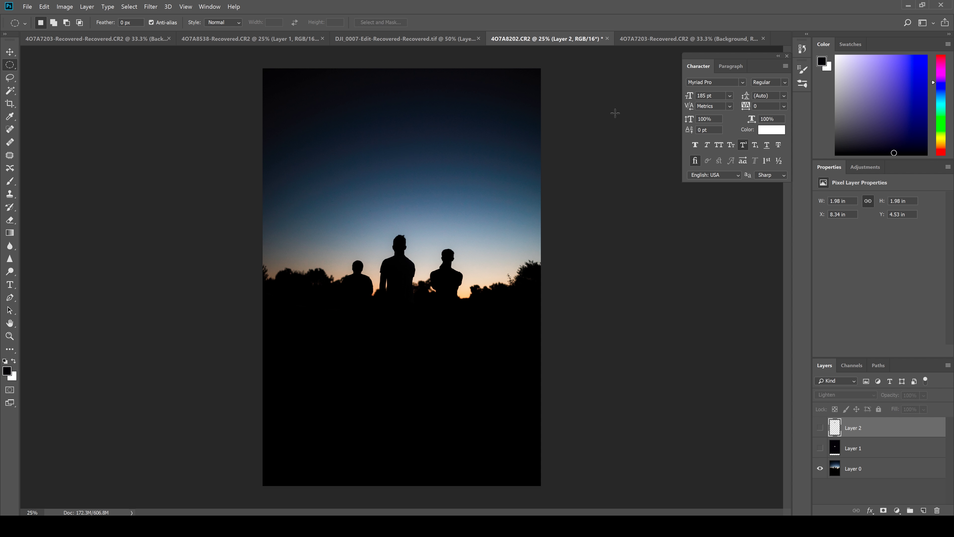
pyautogui.click(677, 39)
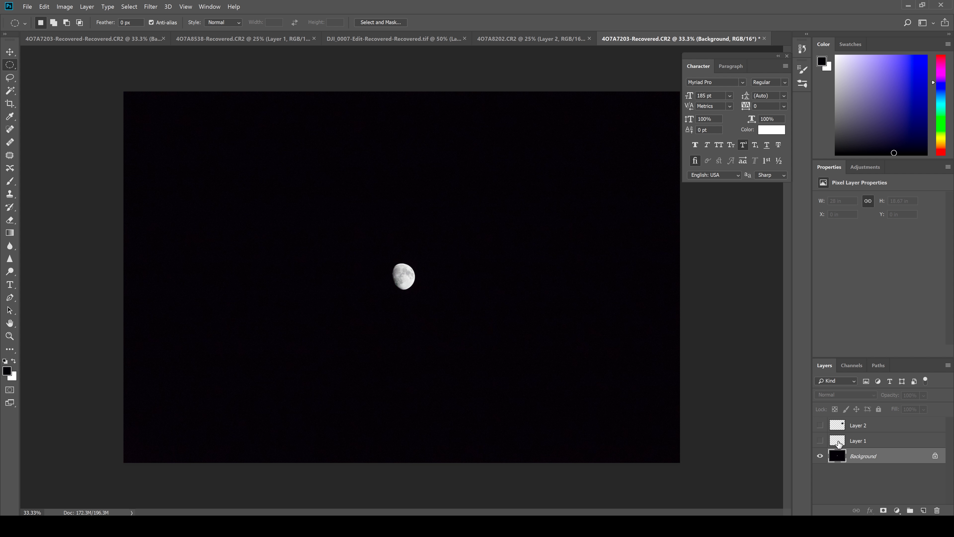
pyautogui.click(821, 426)
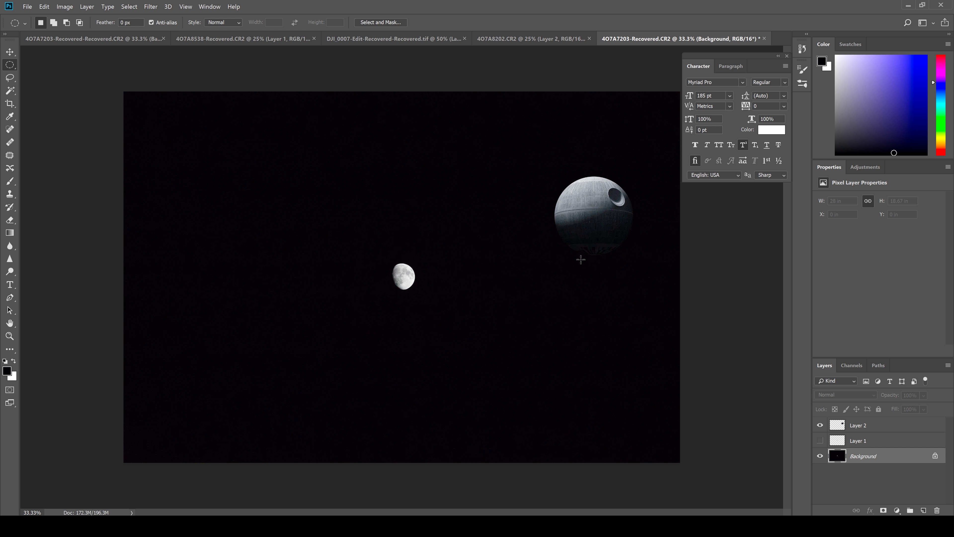
pyautogui.click(880, 428)
# Copy the Death Star into the 4O7A8202 silhouette document's upper sky as Layer 3
pyautogui.moveTo(658, 46); pyautogui.dragTo(702, 428)
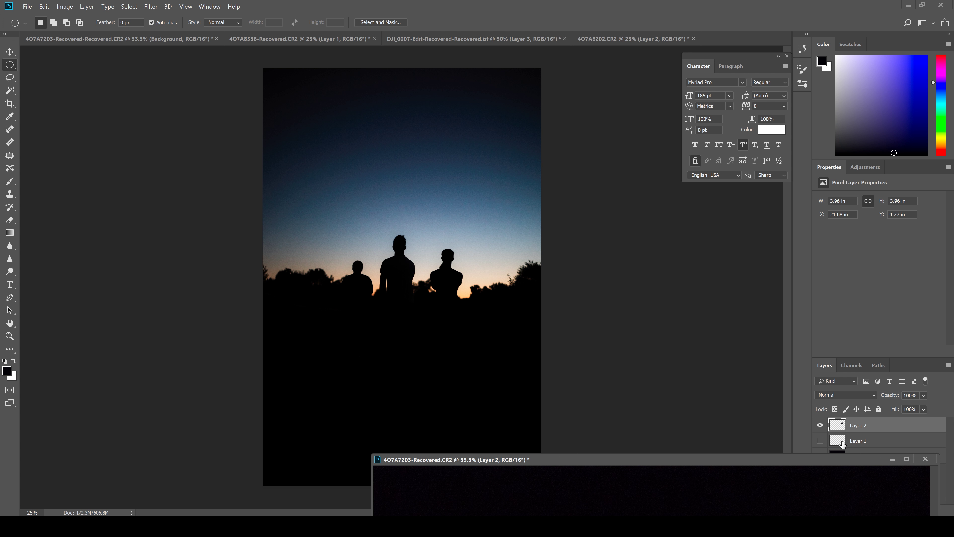
pyautogui.moveTo(852, 426); pyautogui.dragTo(391, 147)
pyautogui.moveTo(454, 457); pyautogui.dragTo(670, 38)
pyautogui.click(557, 46)
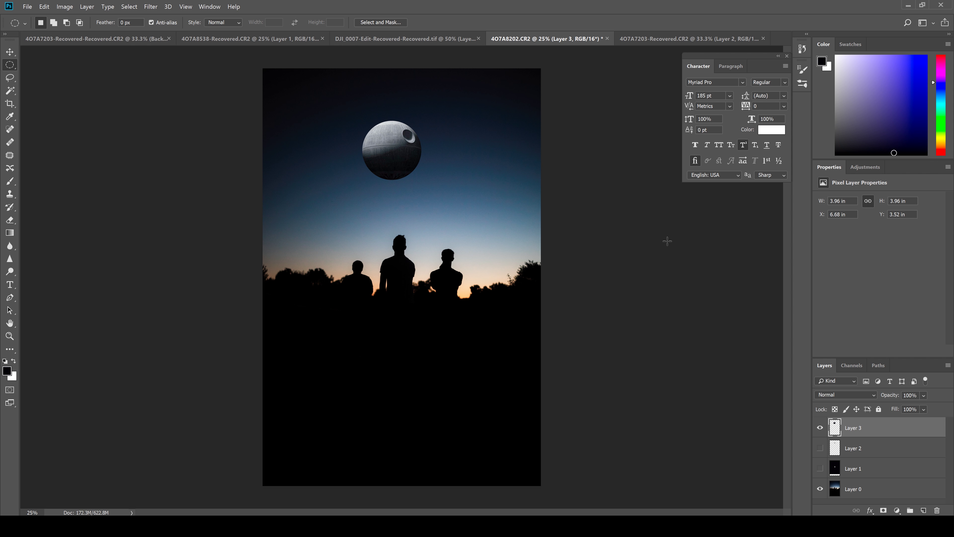
# Set Layer 3's Death Star to Lighten blend mode, briefly testing Multiply before returning to Lighten
pyautogui.click(854, 396)
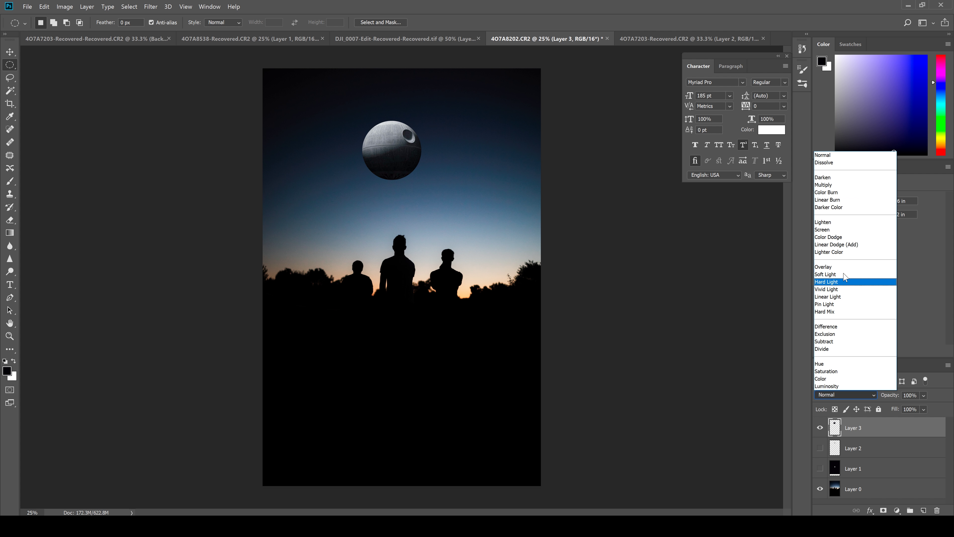
pyautogui.click(844, 223)
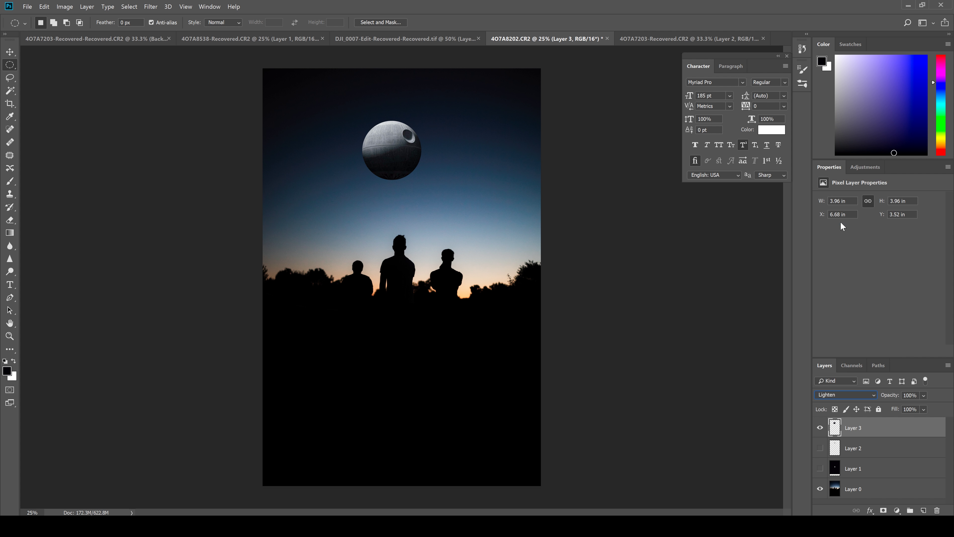
pyautogui.hotkey('ctrl', '+')
pyautogui.hotkey('ctrl', '+')
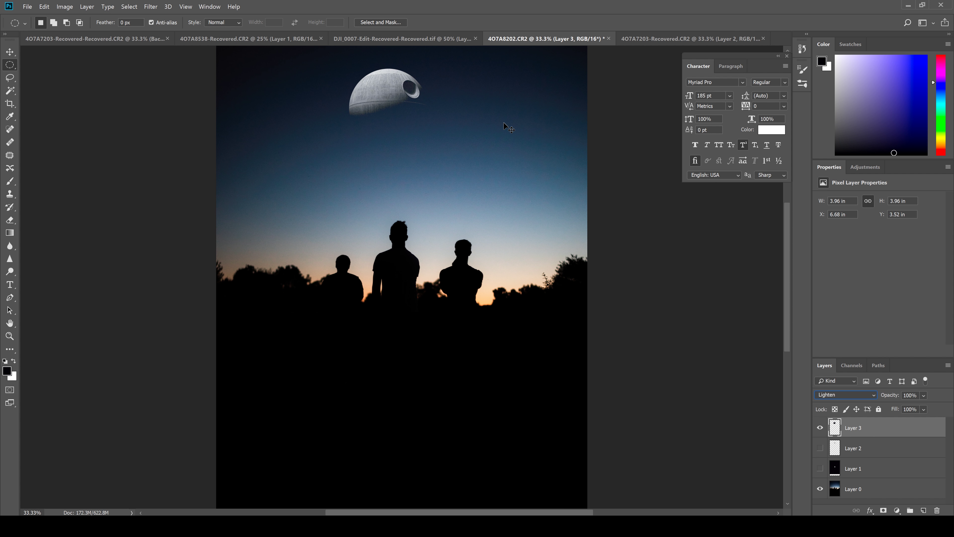
pyautogui.hotkey('alt', 'shift', 'm')
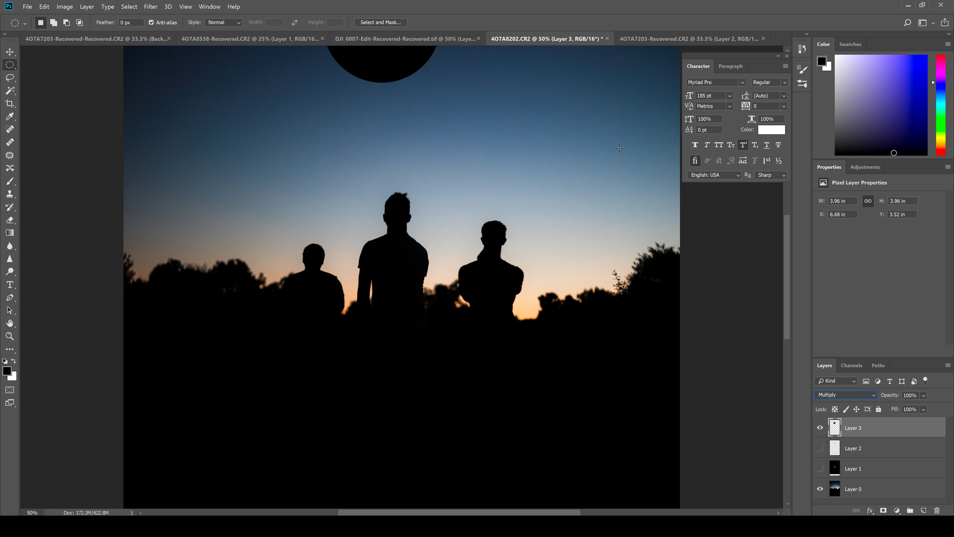
pyautogui.click(838, 392)
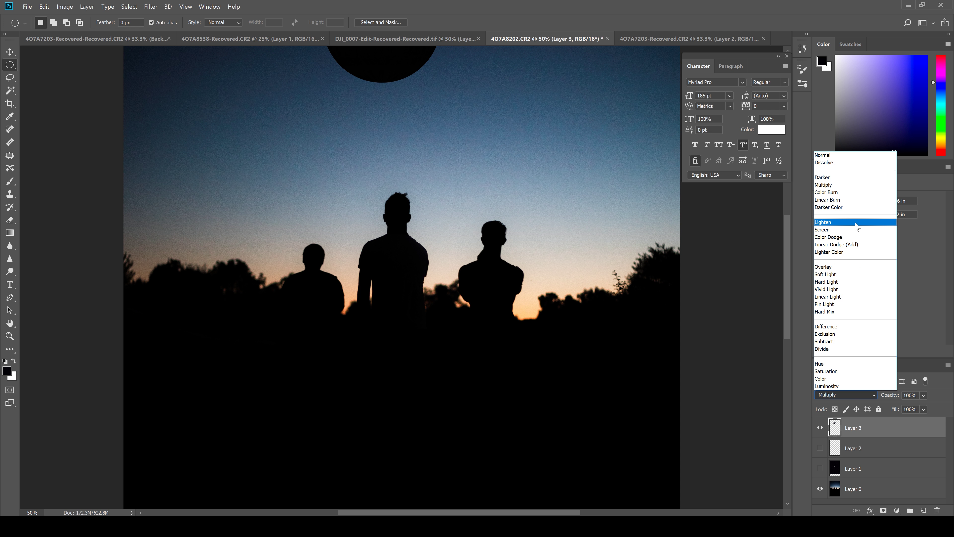
pyautogui.click(844, 223)
pyautogui.scroll(5, 787, 257)
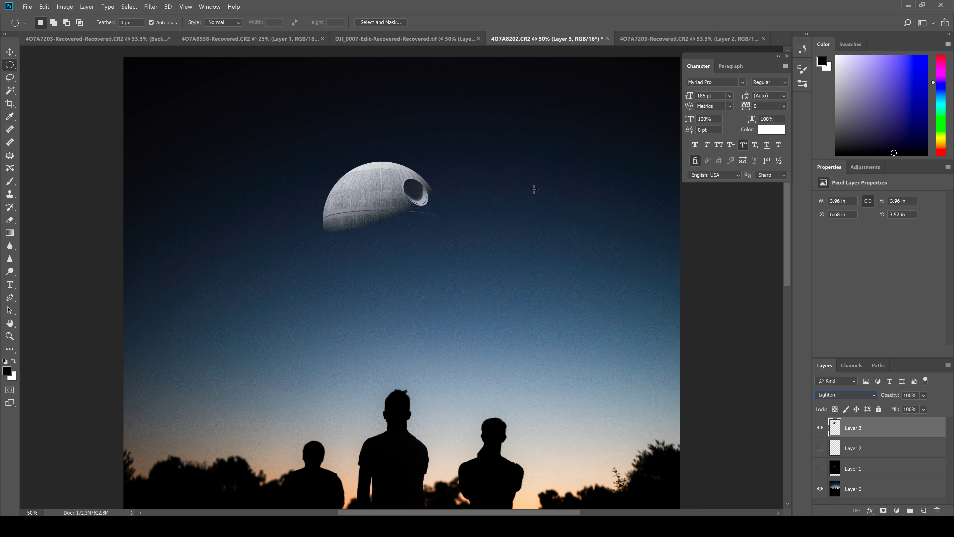
pyautogui.hotkey('ctrl', '-')
pyautogui.hotkey('ctrl', '-')
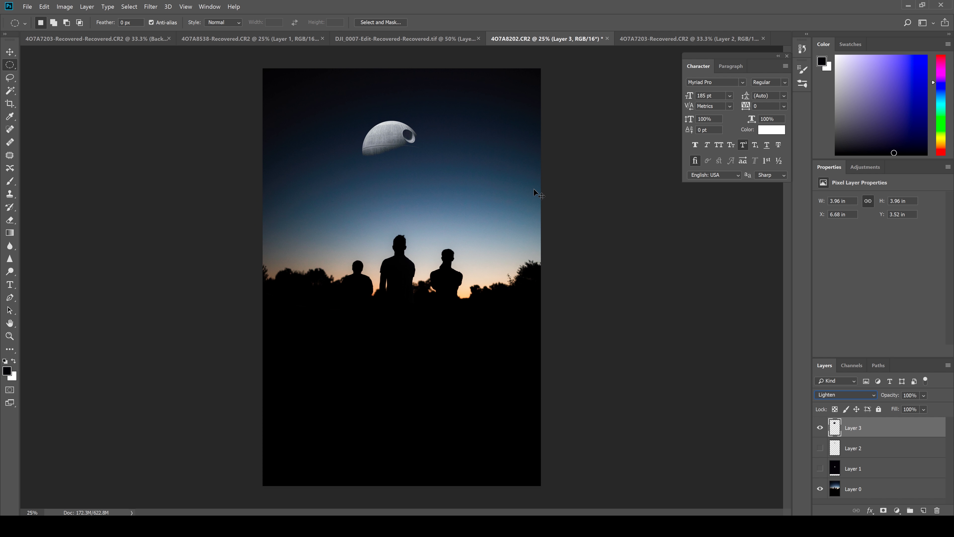